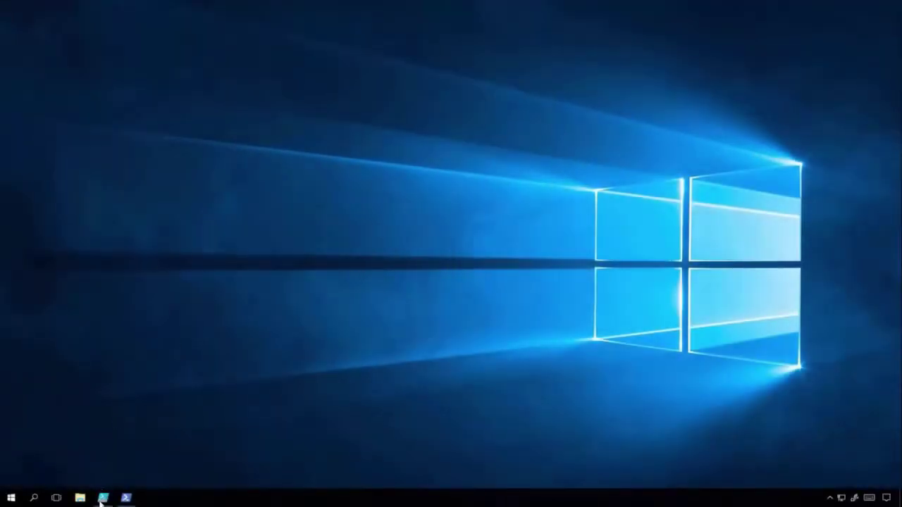
In Demo.ps1, run Get-PhysicalDisk -CanPool to list the six poolable drives sorted by model.
mouse_move(103, 499)
click(120, 463)
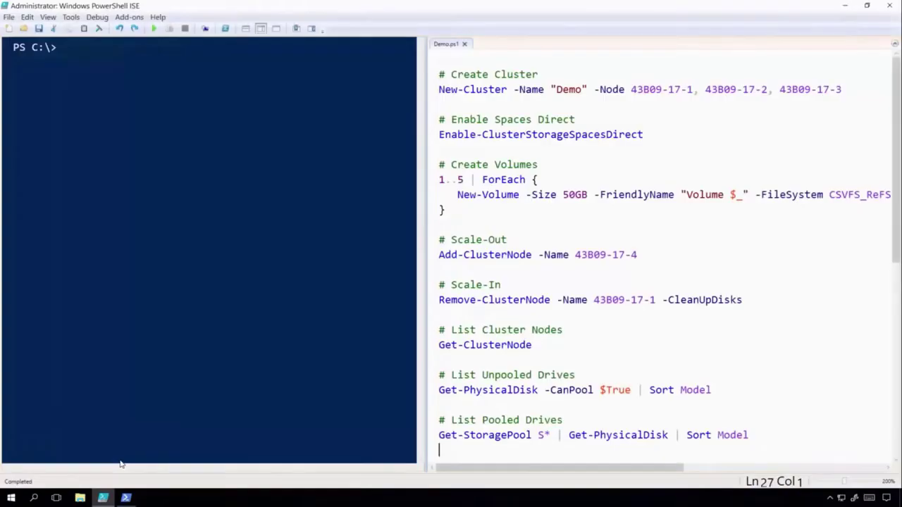
drag(439, 390, 711, 390)
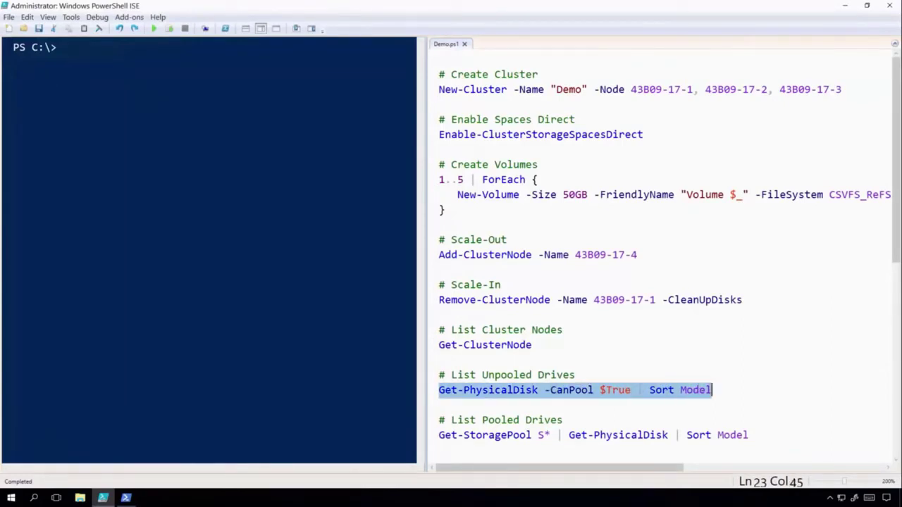
click(169, 30)
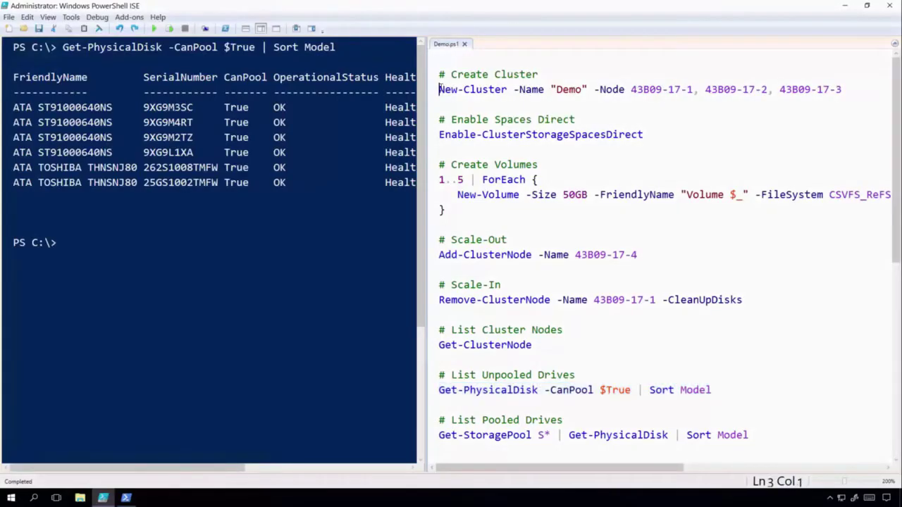
Create the three-node Demo cluster with New-Cluster, then confirm all nodes are Up with Get-ClusterNode.
drag(466, 89, 846, 85)
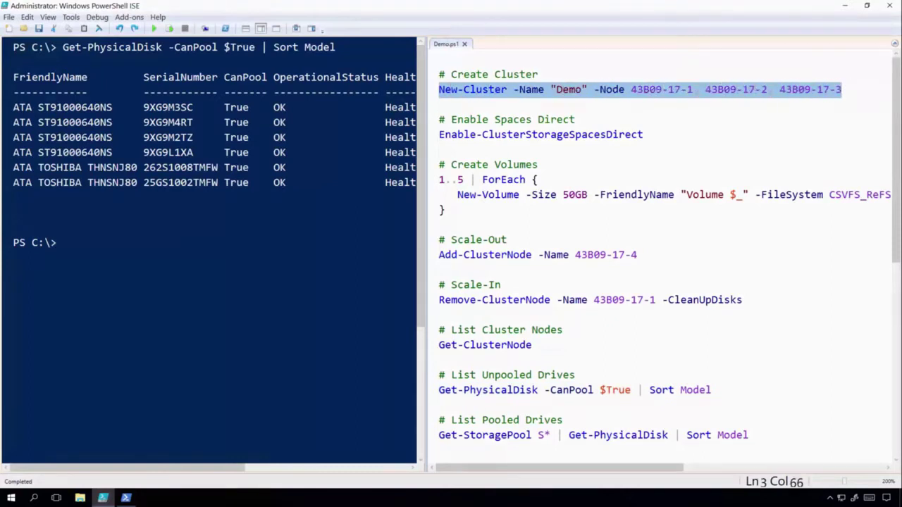
click(174, 30)
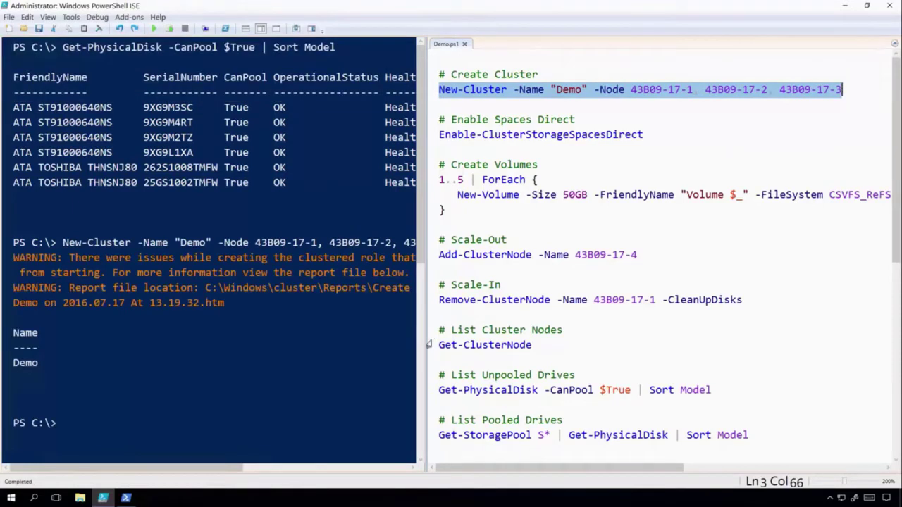
drag(437, 345, 534, 347)
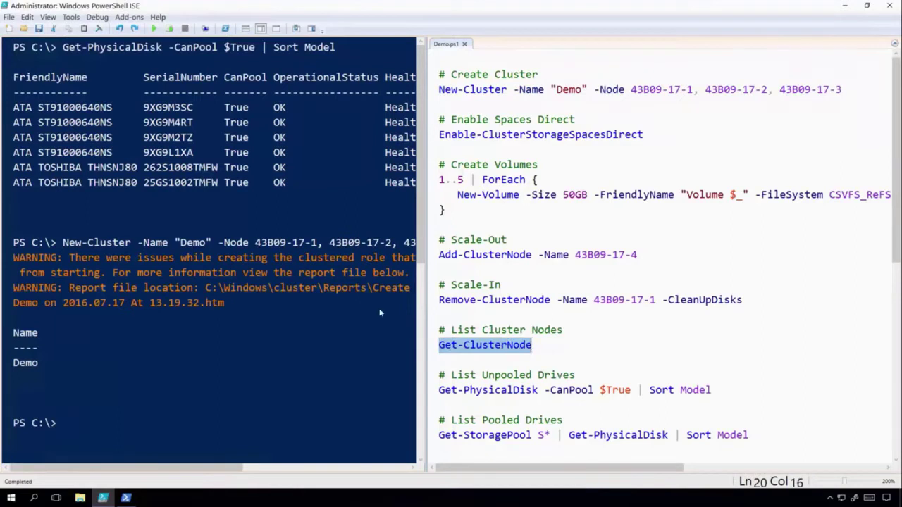
click(172, 29)
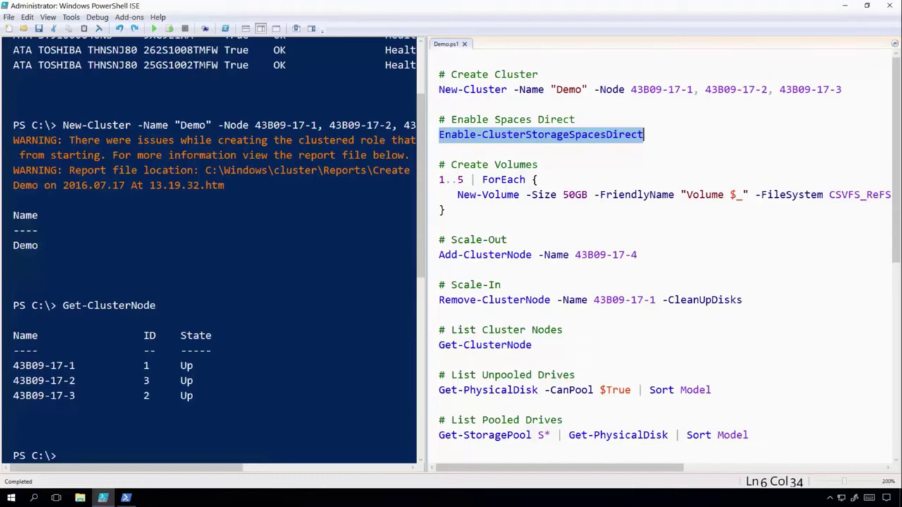
Enable Storage Spaces Direct on Demo, confirming Yes, and list the 18 pooled drives by model.
click(169, 29)
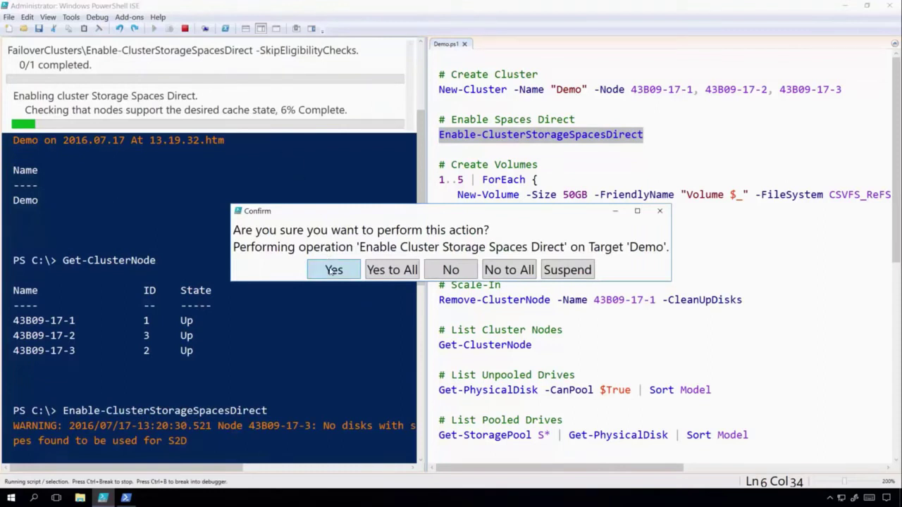
click(329, 266)
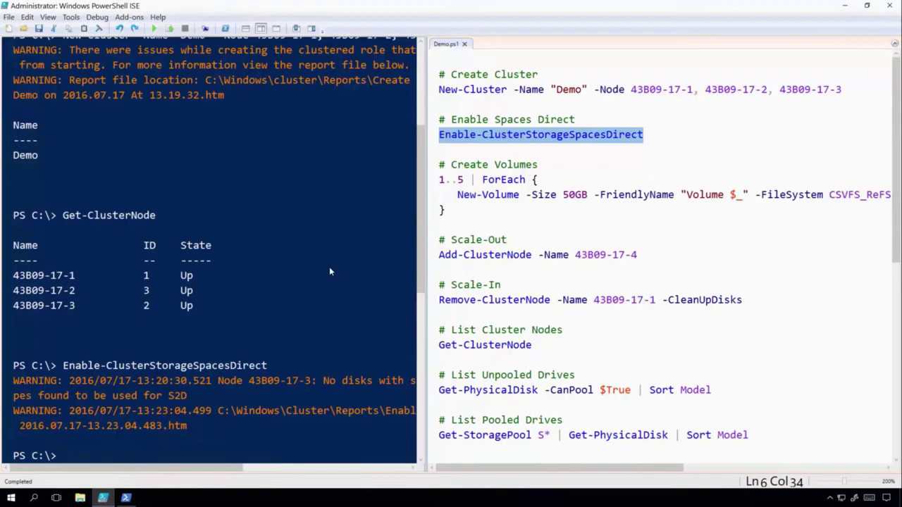
drag(439, 434, 752, 435)
click(170, 29)
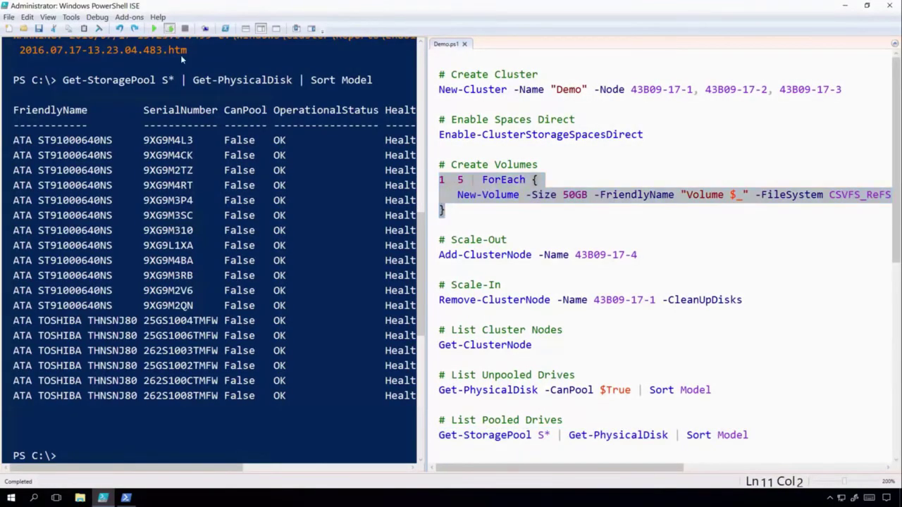
Run the 1..5 ForEach New-Volume block to create five 50GB CSVFS_ReFS volumes.
click(169, 29)
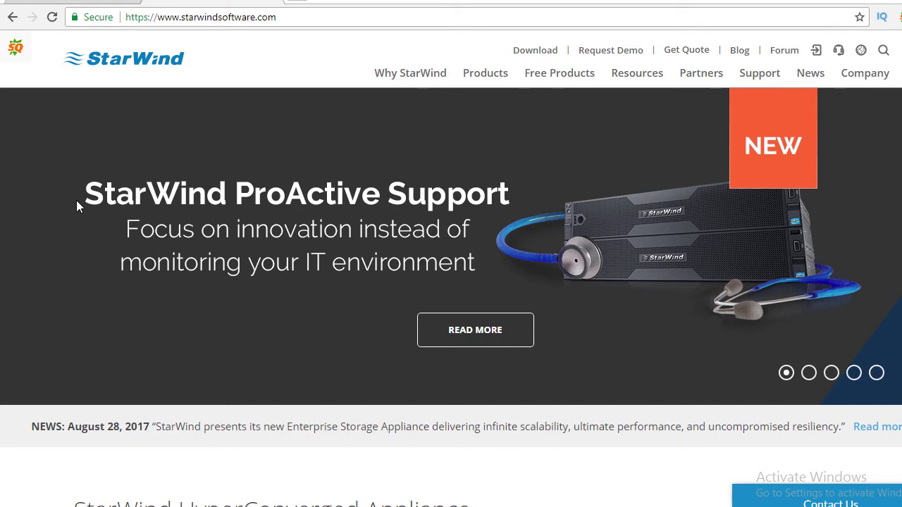
Go via Free Products to StarWind Manager (Preview), jump to its download form and try submitting it empty.
mouse_move(554, 83)
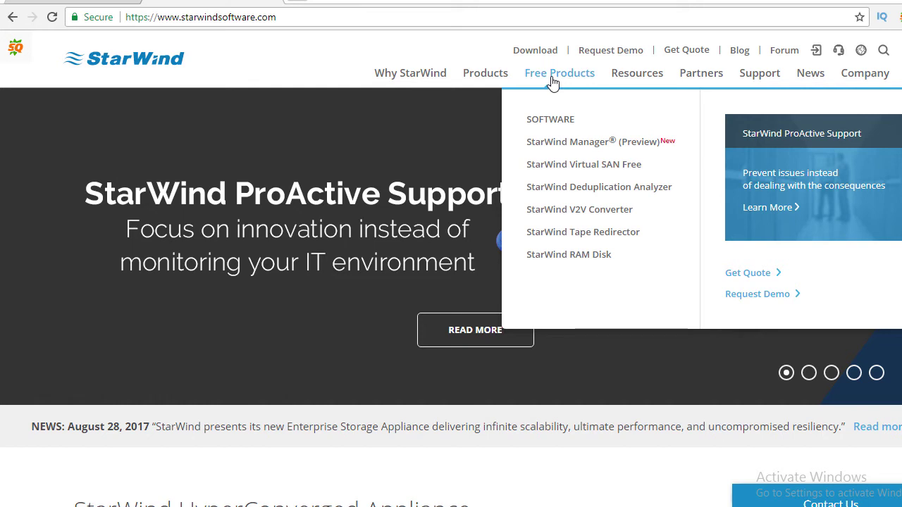
click(564, 144)
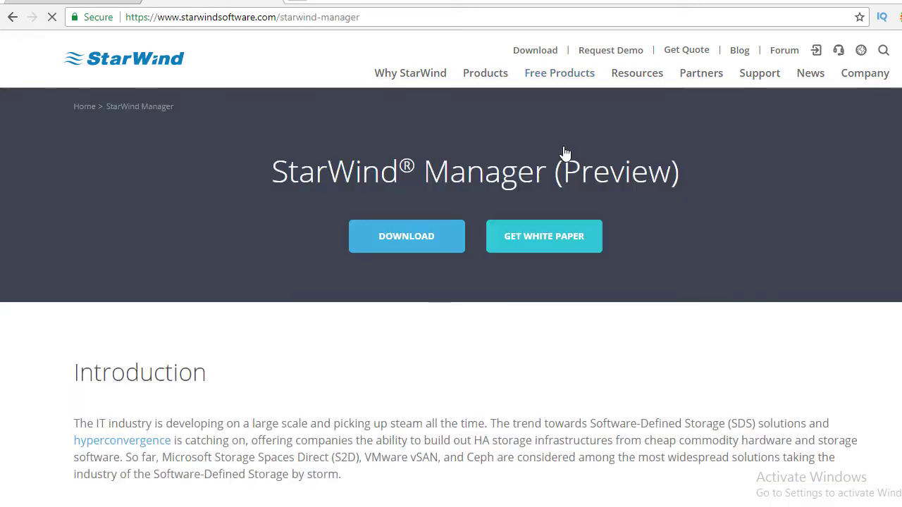
click(406, 236)
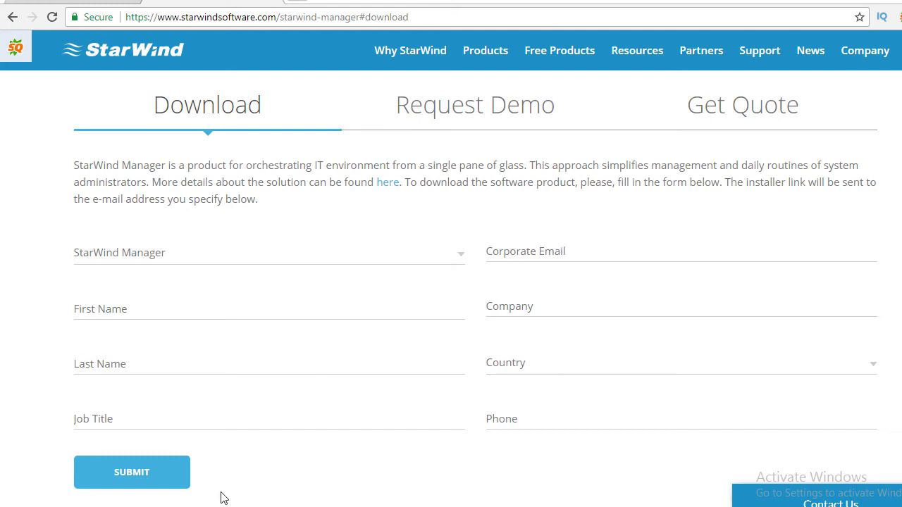
click(120, 476)
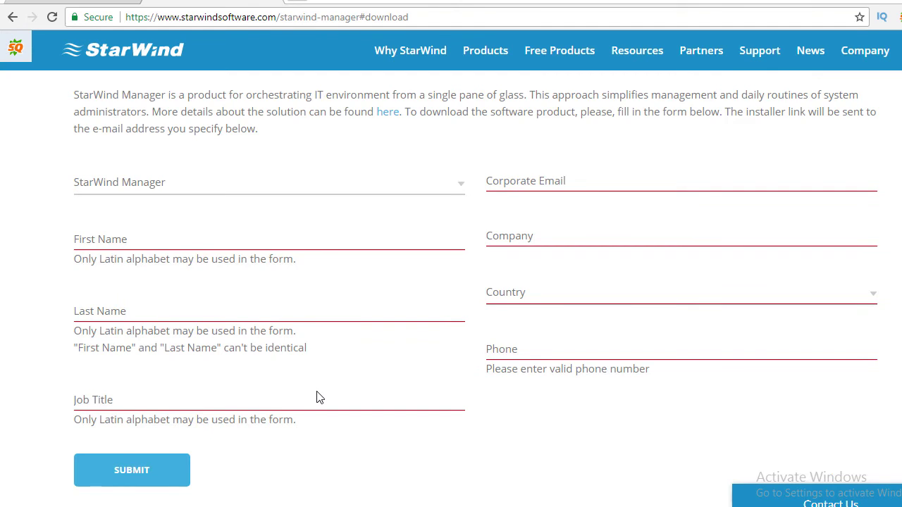
scroll(317, 398, down, 3)
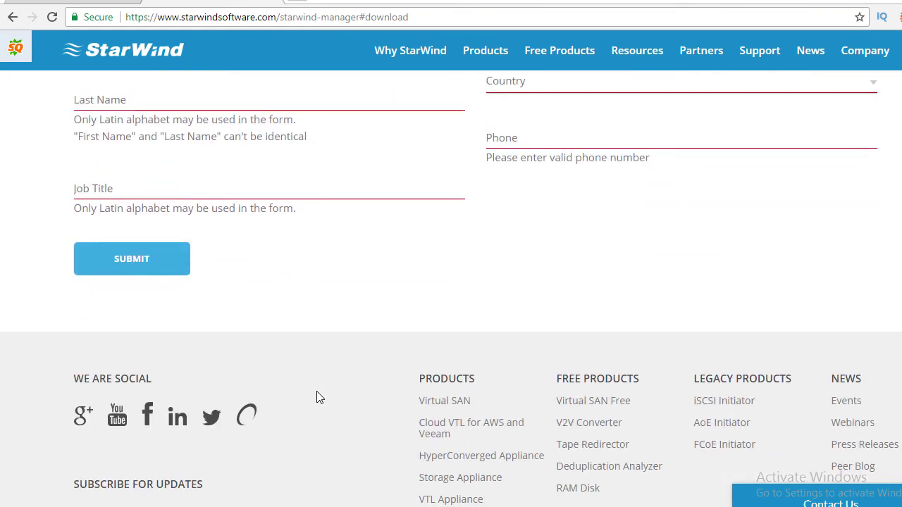
scroll(316, 398, up, 4)
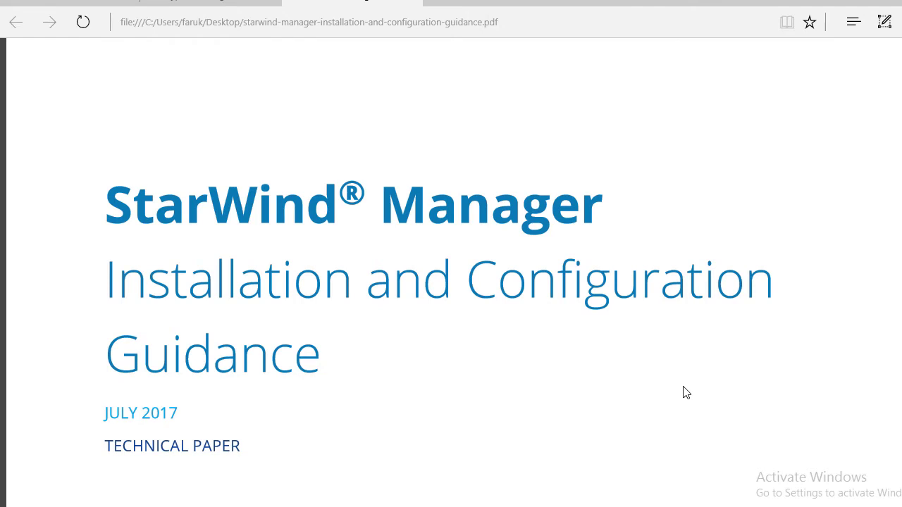
Highlight the Agent and Core Service labels in the Pre-Configuration diagram, then continue to page 6.
scroll(685, 393, down, 10)
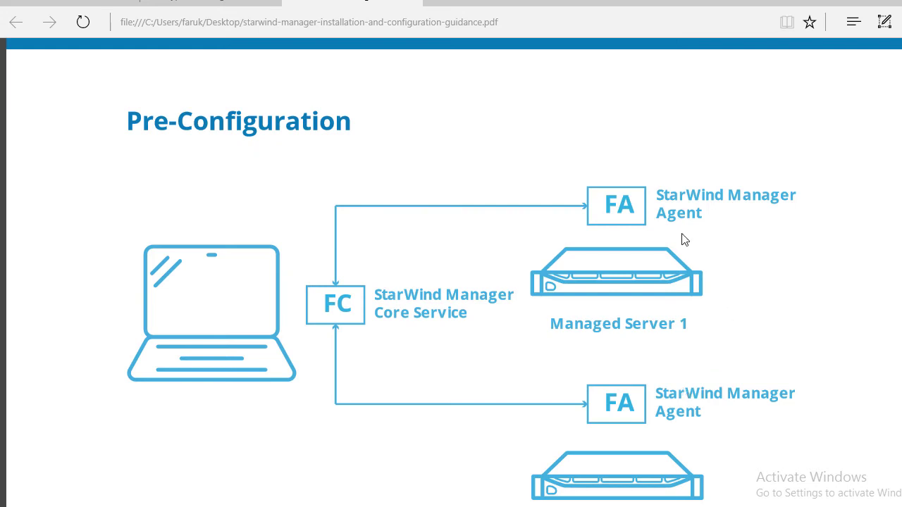
drag(659, 212, 724, 210)
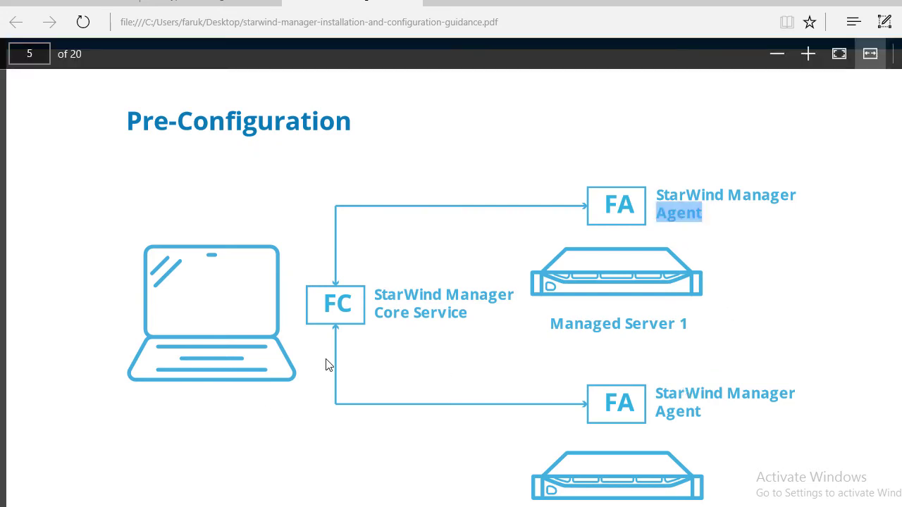
drag(377, 314, 821, 296)
click(822, 296)
drag(657, 213, 702, 212)
double_click(678, 412)
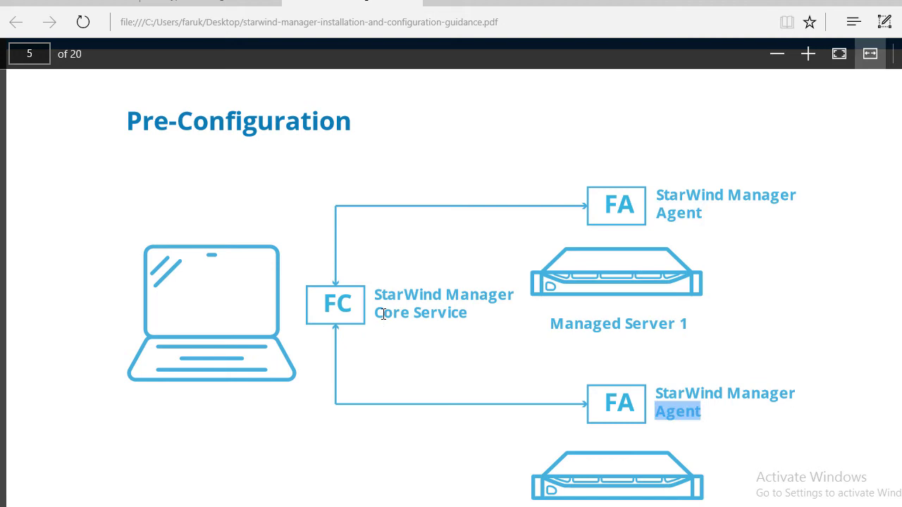
drag(378, 313, 490, 315)
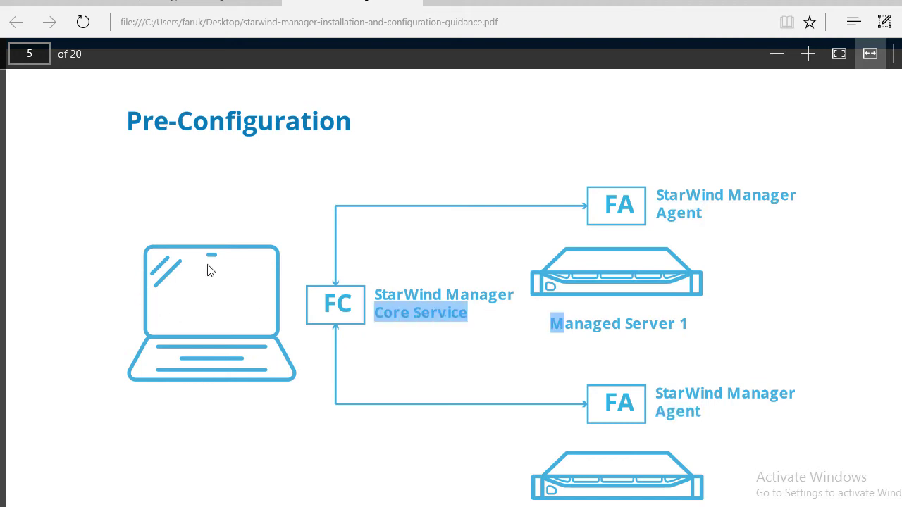
scroll(208, 270, down, 10)
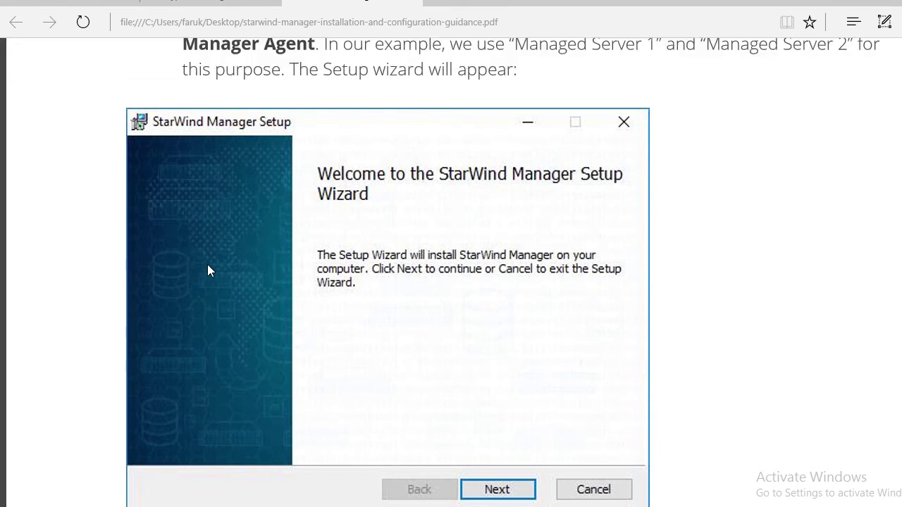
Scroll the guide from page 7's custom setup steps down to page 12's Finish screenshot.
scroll(207, 264, down, 10)
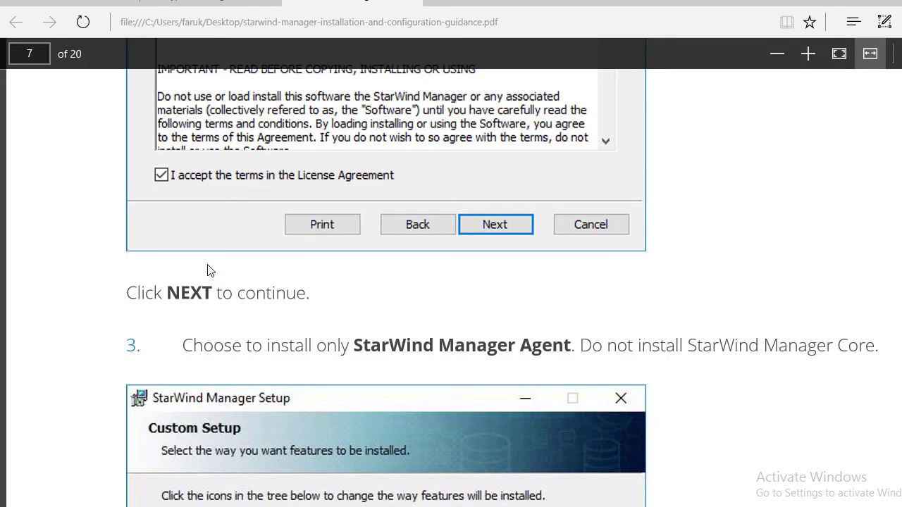
scroll(207, 264, down, 3)
scroll(208, 264, down, 2)
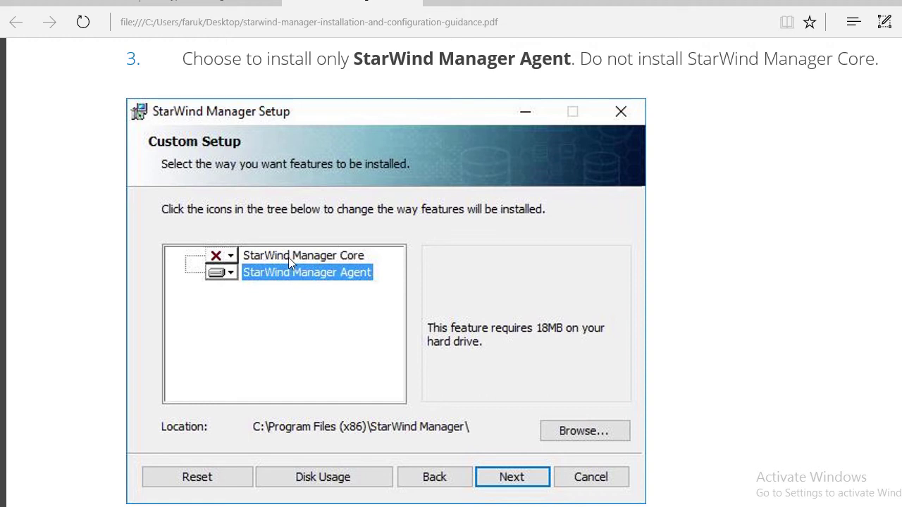
scroll(289, 258, down, 15)
scroll(322, 305, up, 1)
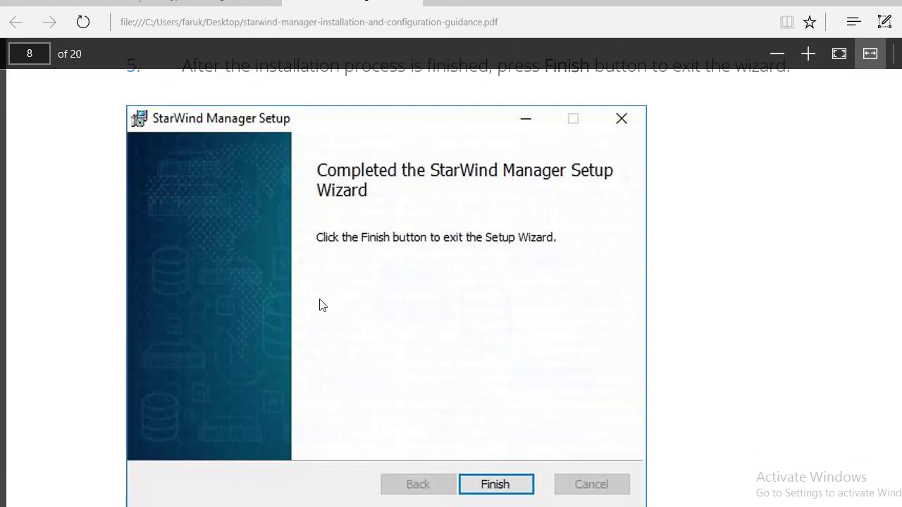
scroll(322, 304, down, 20)
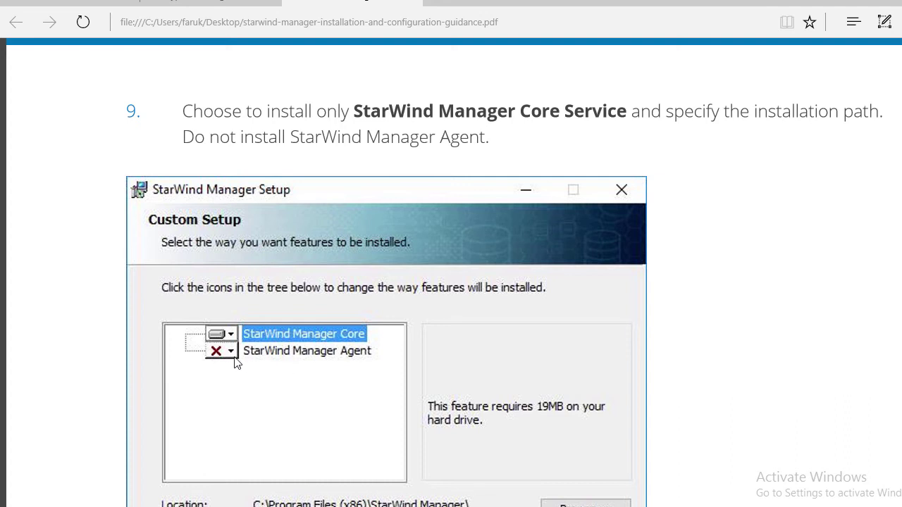
scroll(276, 360, down, 2)
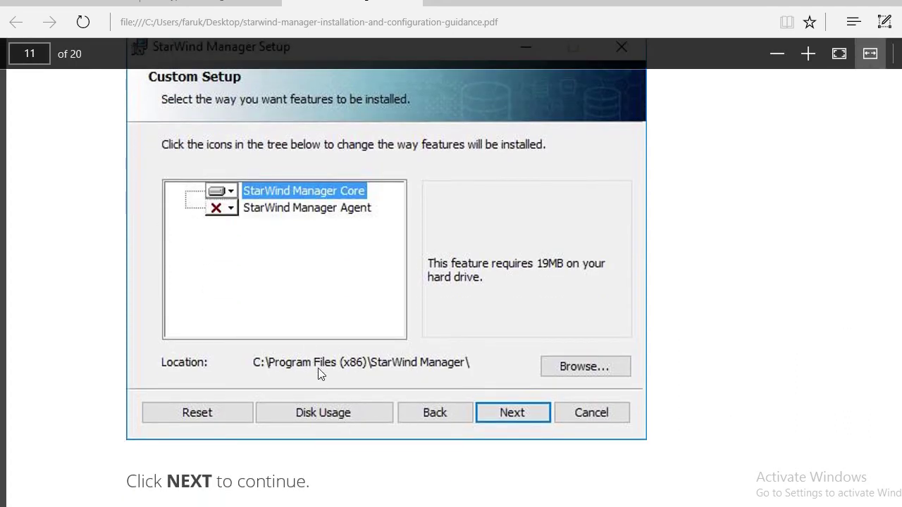
scroll(318, 374, down, 8)
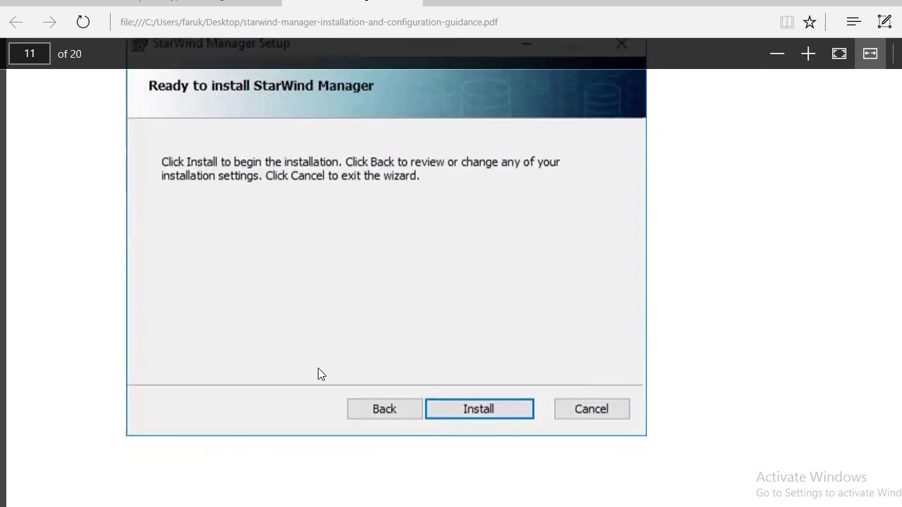
scroll(318, 369, down, 8)
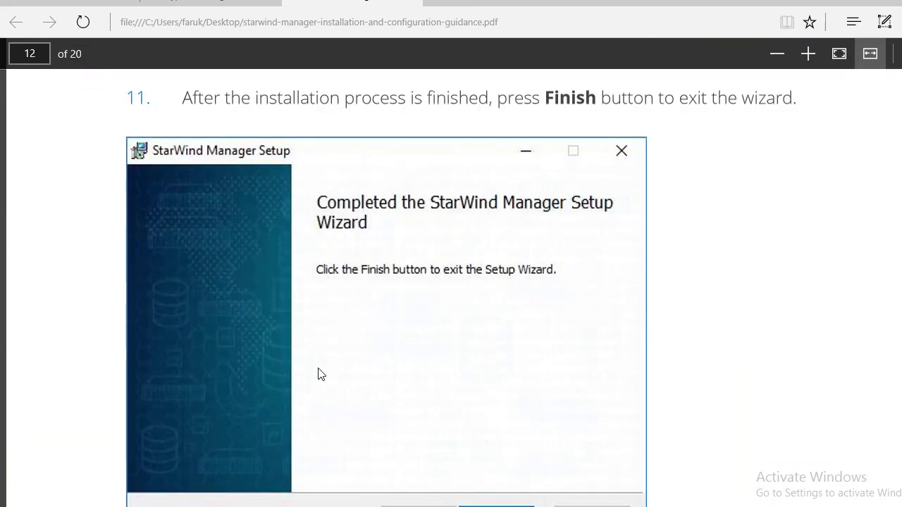
scroll(317, 374, down, 2)
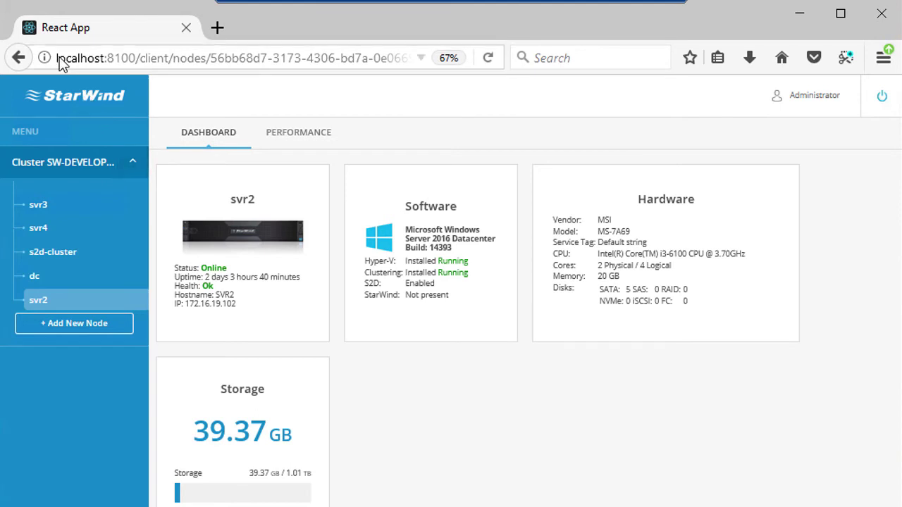
drag(58, 59, 172, 60)
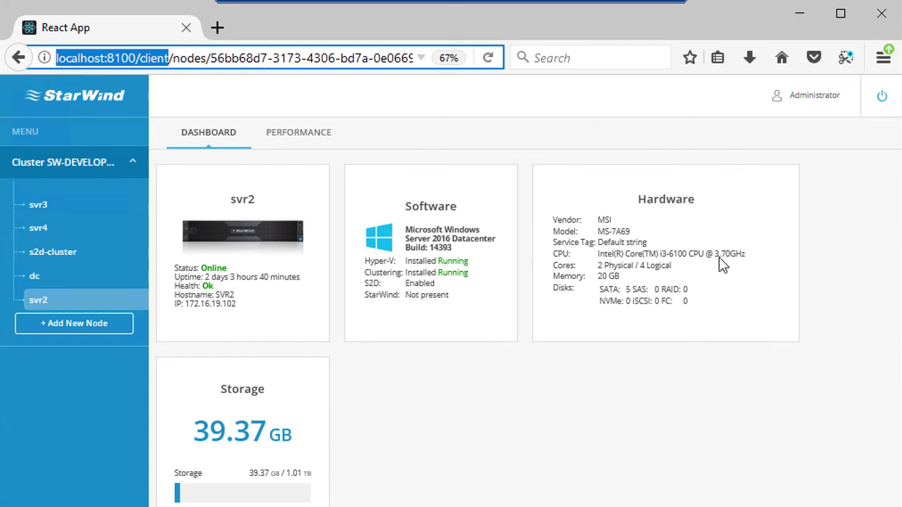
click(72, 330)
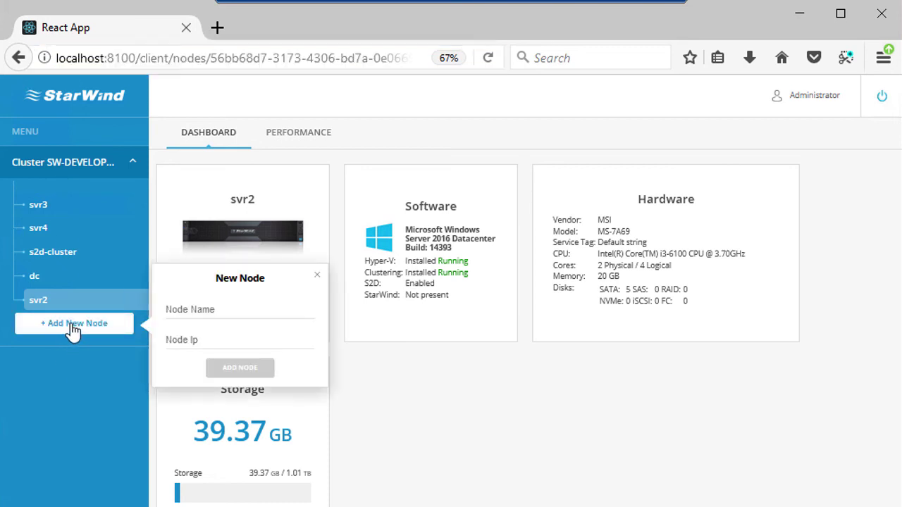
click(238, 307)
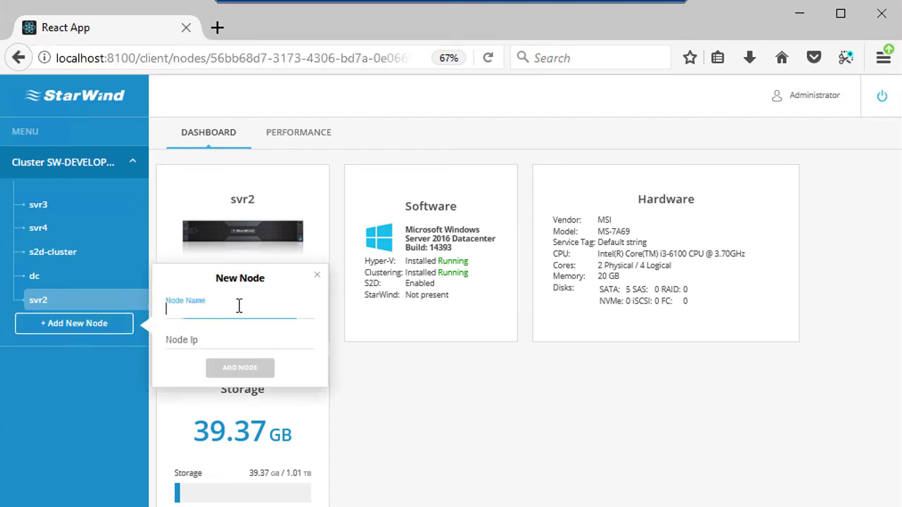
click(226, 339)
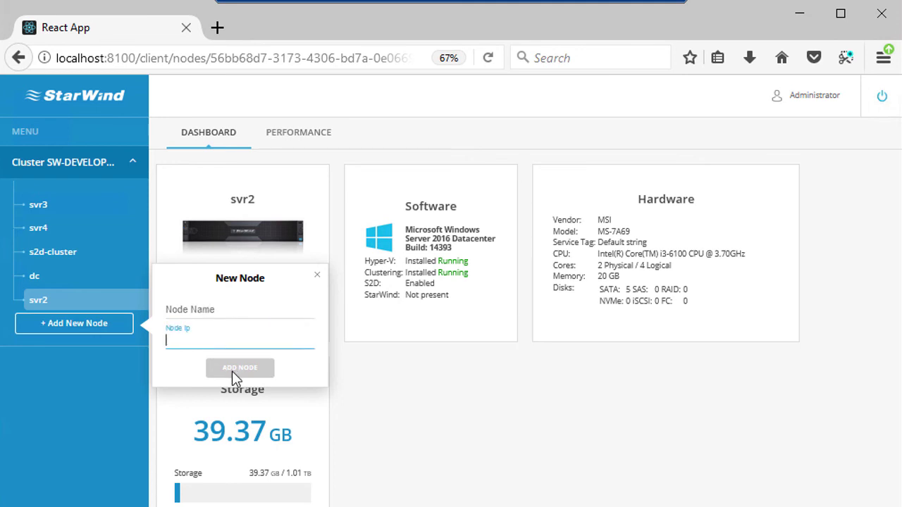
click(315, 276)
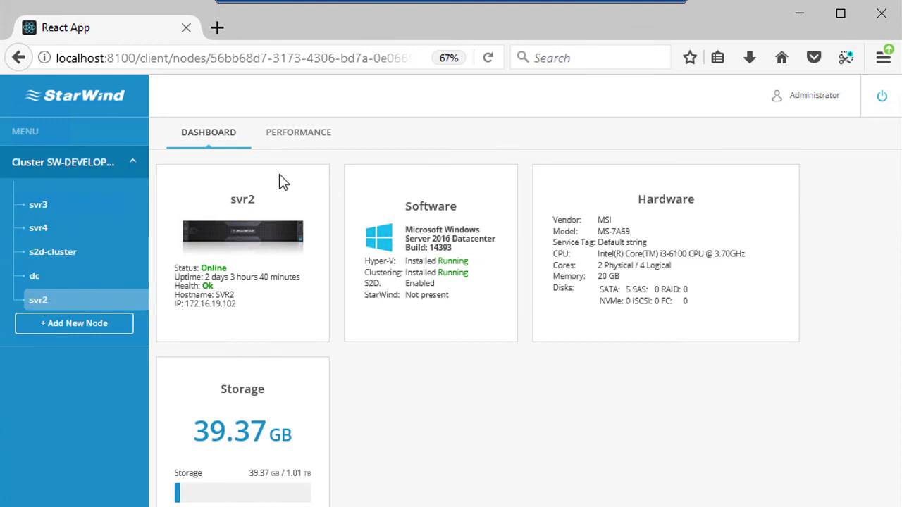
View svr2's Performance figures, then the Storage Spaces Direct overview with its GOOD health status.
click(299, 140)
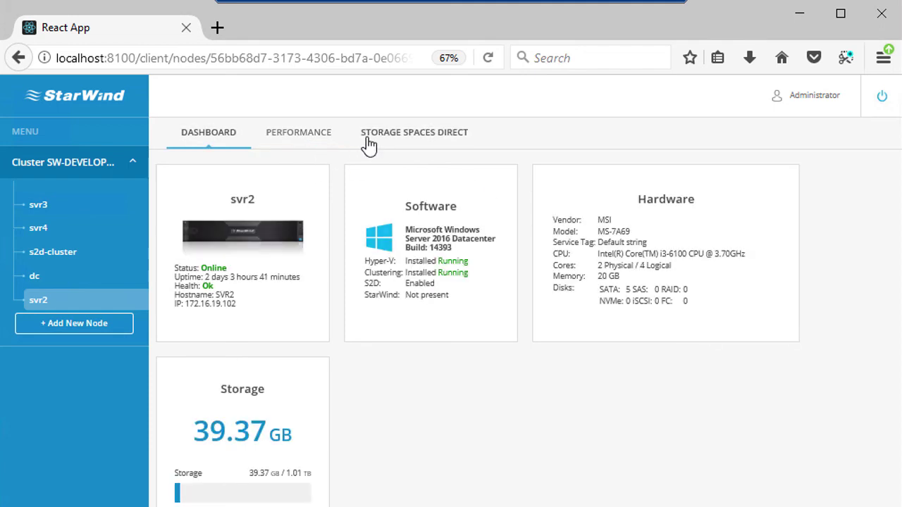
click(444, 138)
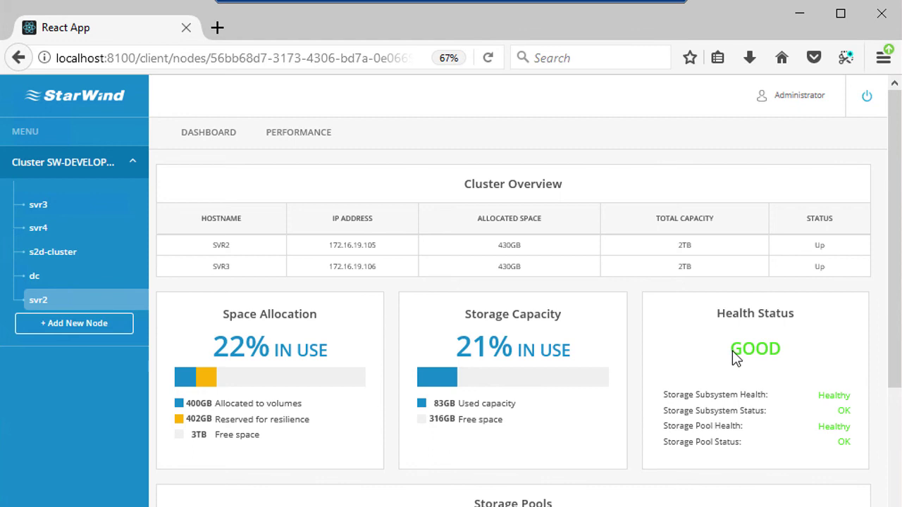
double_click(802, 355)
click(796, 374)
Review the Storage Pools table and the Virtual Volumes rows, highlighting the pool's name.
drag(897, 331, 897, 473)
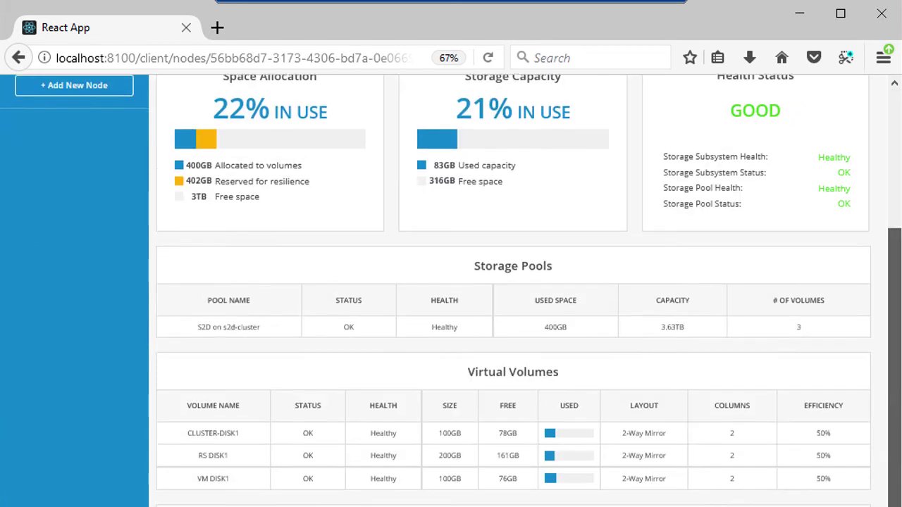
scroll(608, 493, up, 2)
scroll(608, 493, down, 4)
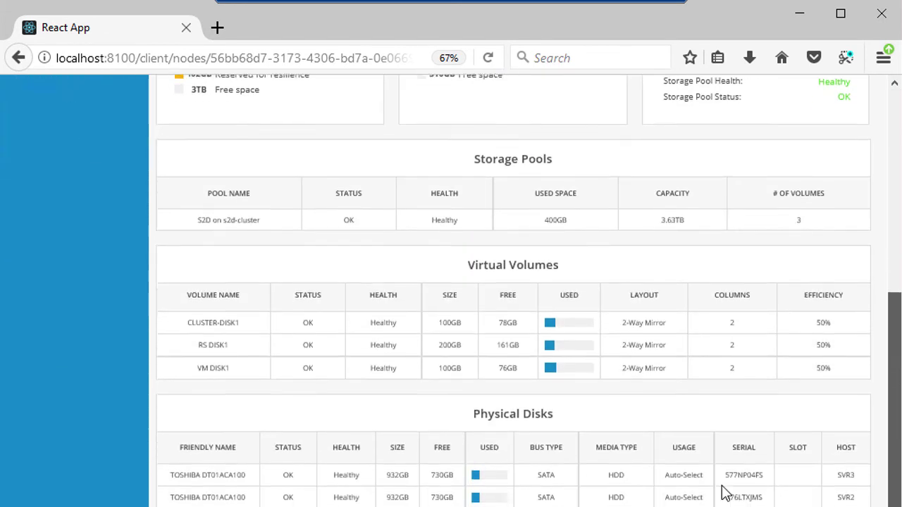
drag(197, 205, 251, 205)
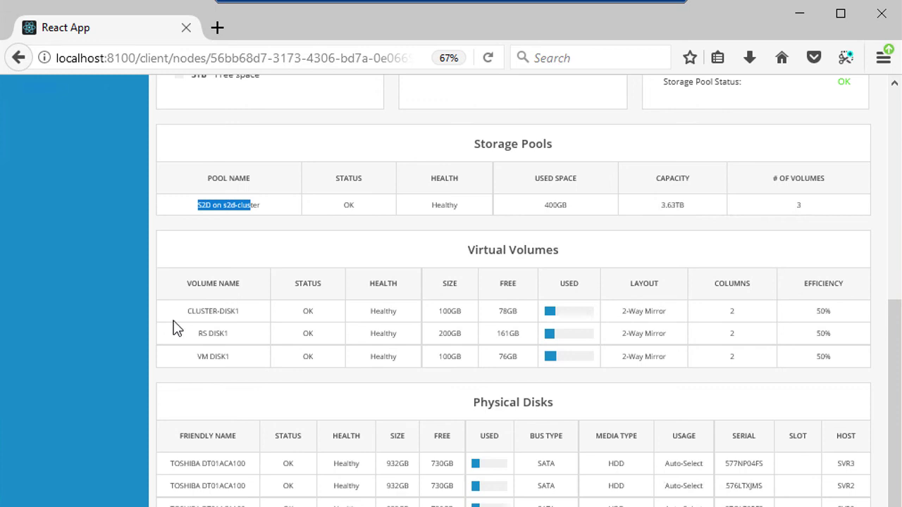
drag(184, 311, 252, 362)
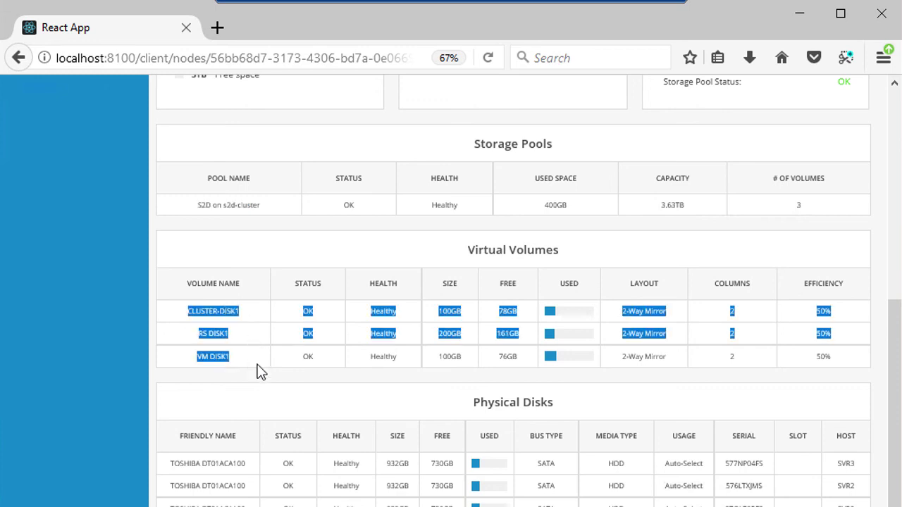
click(178, 476)
Inspect the Physical Disks table details, then return to the top of the overview.
scroll(178, 477, down, 1)
mouse_move(335, 446)
mouse_down()
mouse_move(365, 505)
mouse_move(705, 506)
mouse_up()
click(705, 506)
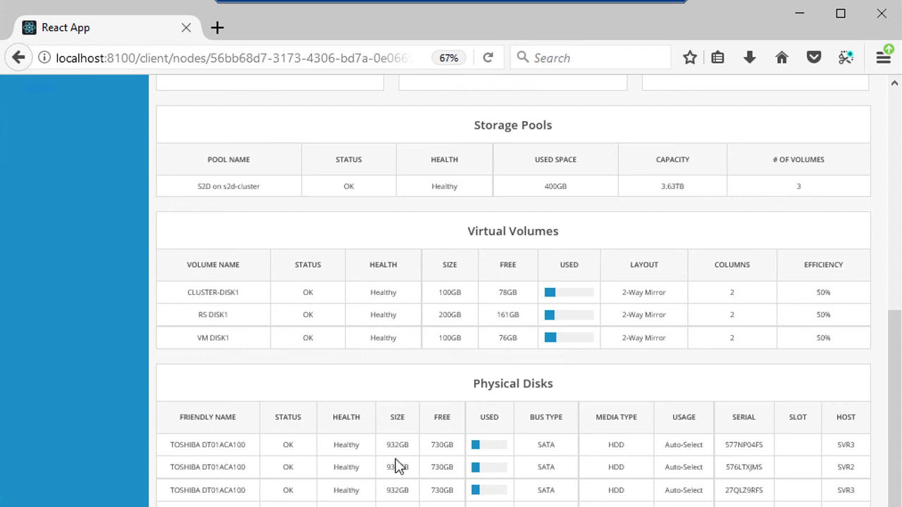
scroll(395, 461, up, 5)
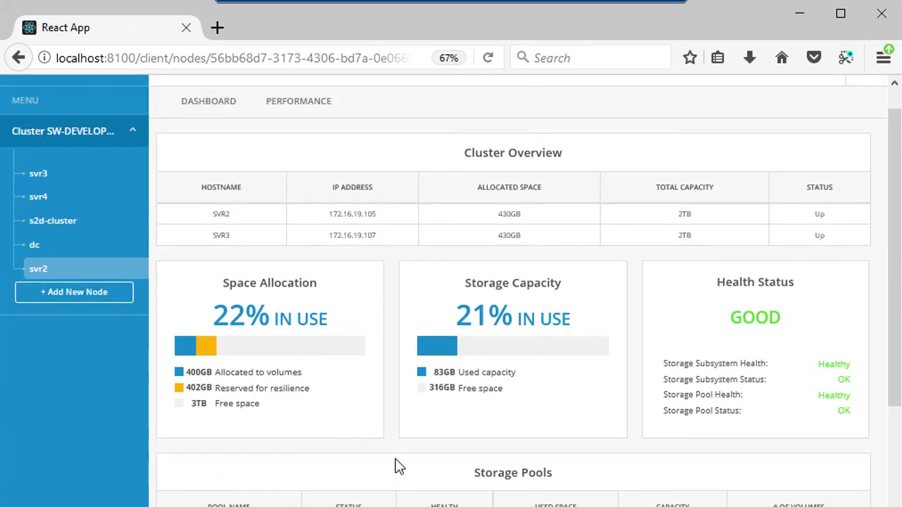
scroll(396, 465, down, 5)
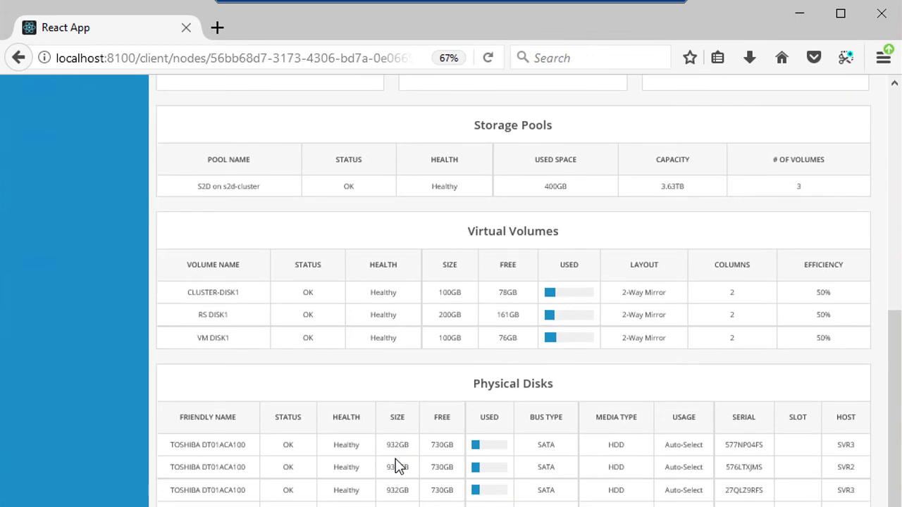
scroll(397, 465, up, 5)
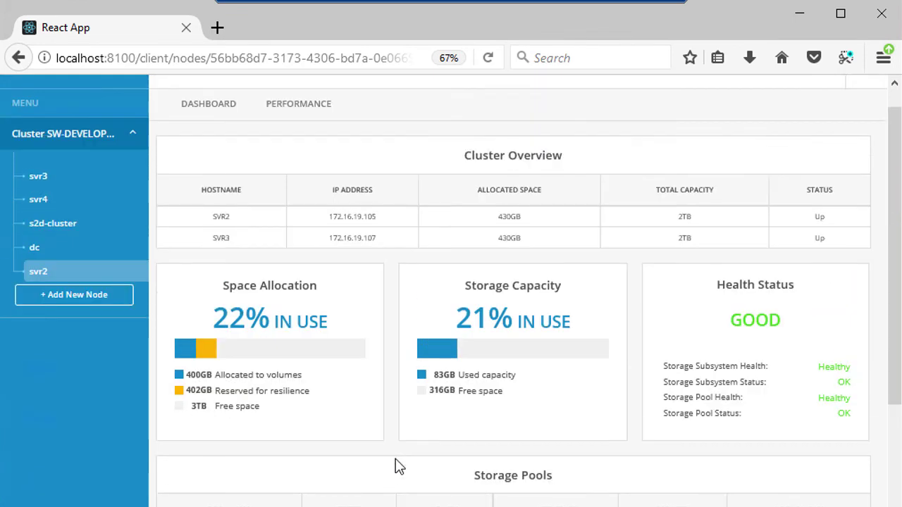